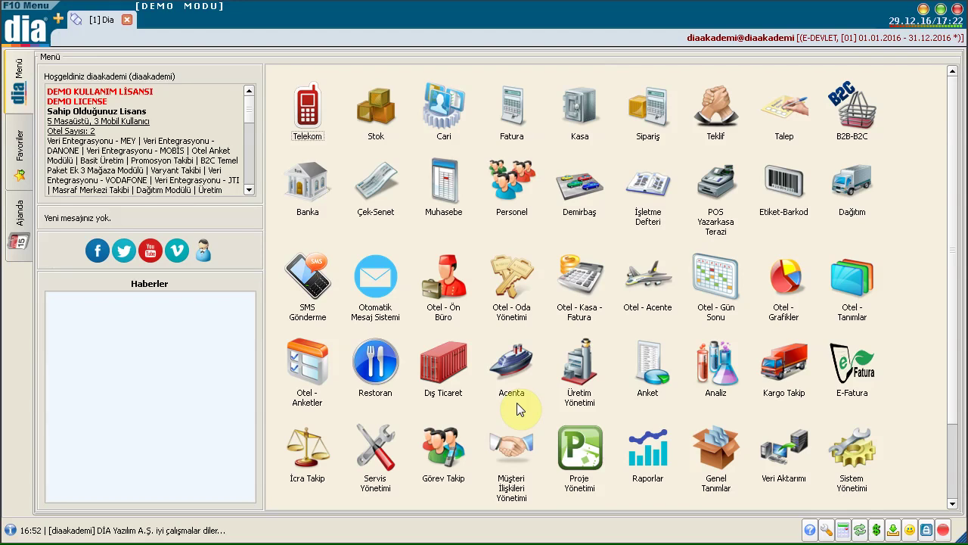
# Step: Switch to the browser and open the Kayıtlı Kullanıcılar Listesi page on the e-Fatura site to view the registered users
pyautogui.hotkey('alt', 'Tab')
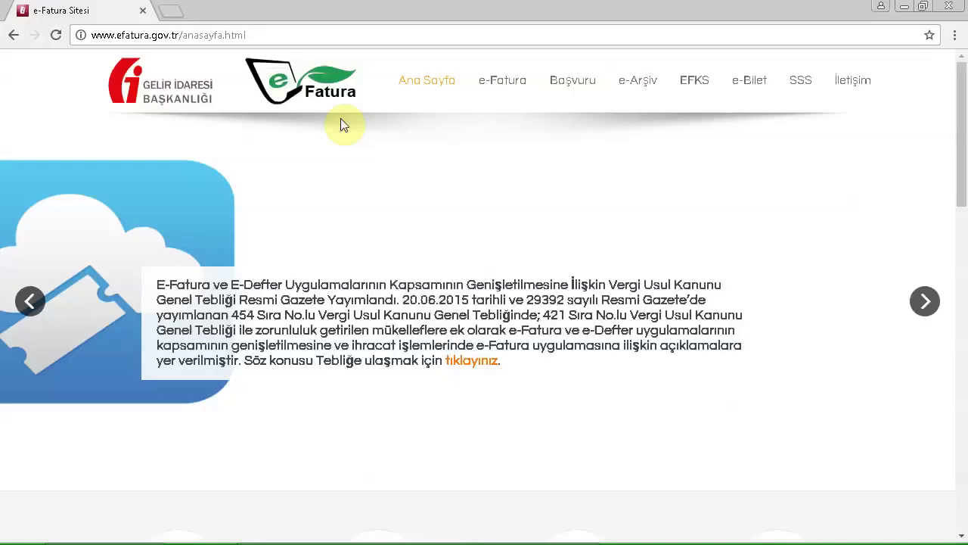
pyautogui.moveTo(509, 96)
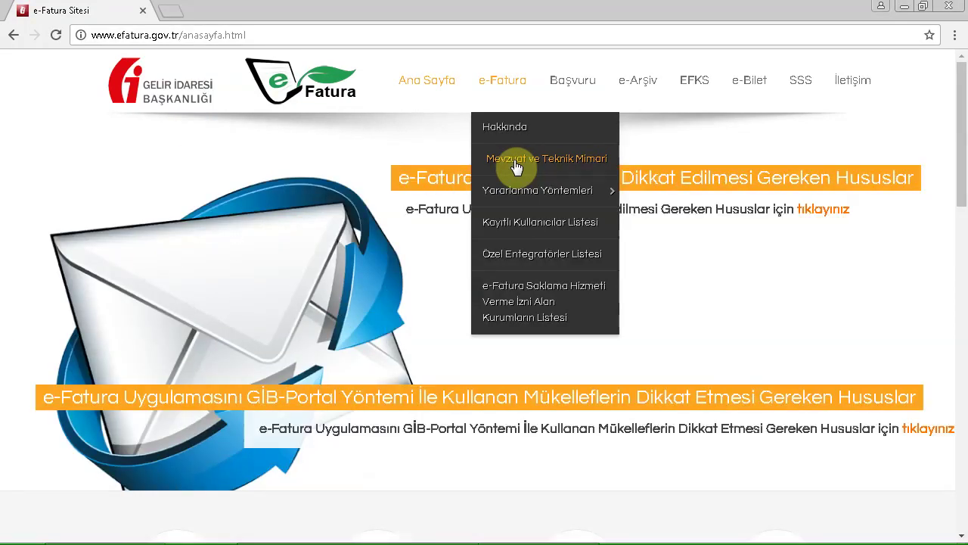
pyautogui.click(527, 224)
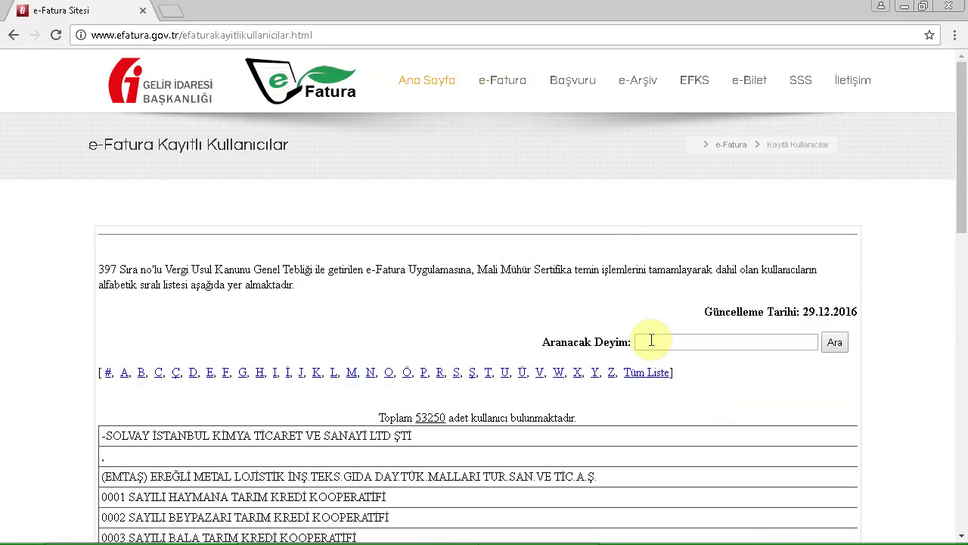
pyautogui.click(656, 341)
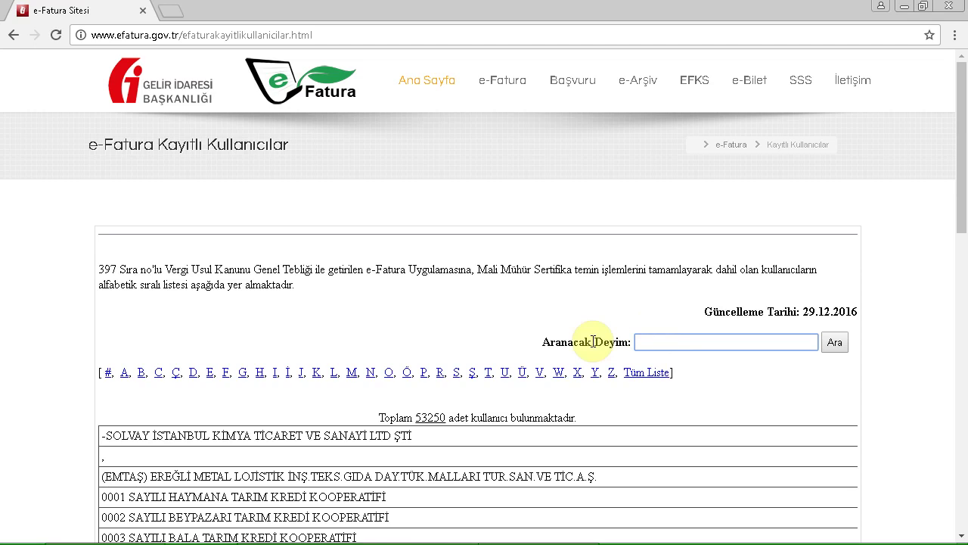
pyautogui.scroll(-3, 595, 355)
pyautogui.scroll(3, 594, 383)
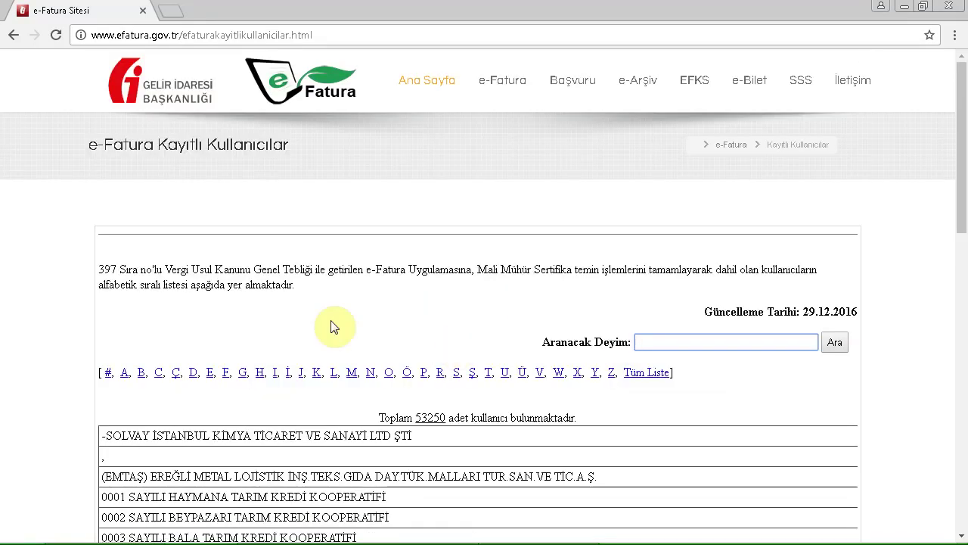
# Step: Switch to DIA and open the E-Fatura Kayıtlı Kullanıcılar Listesi, ready to filter by Vergi Numarası
pyautogui.click(450, 376)
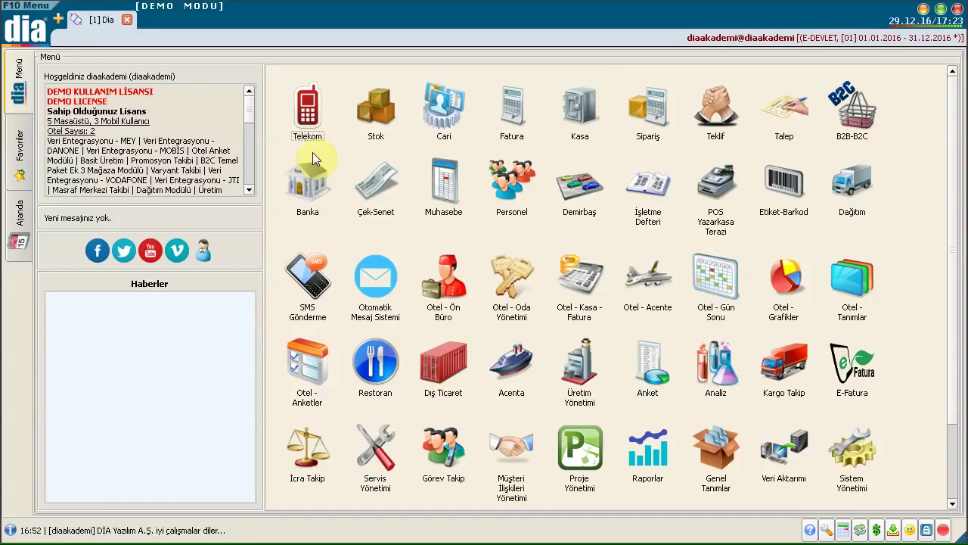
pyautogui.click(849, 353)
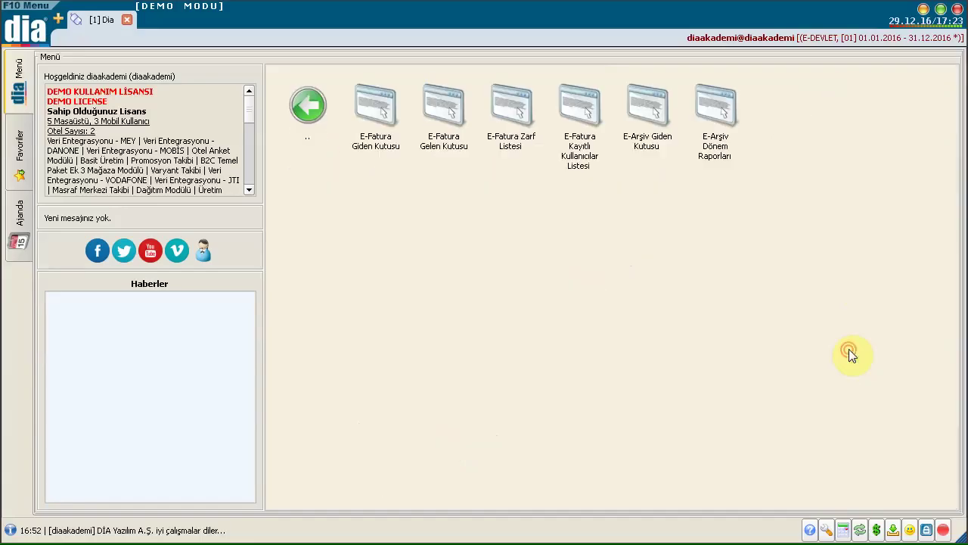
pyautogui.click(582, 119)
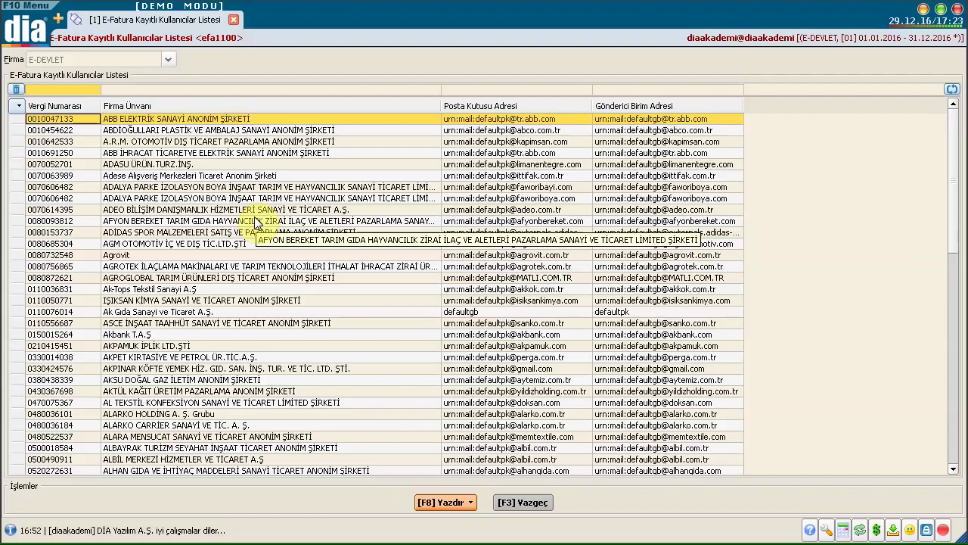
pyautogui.click(85, 92)
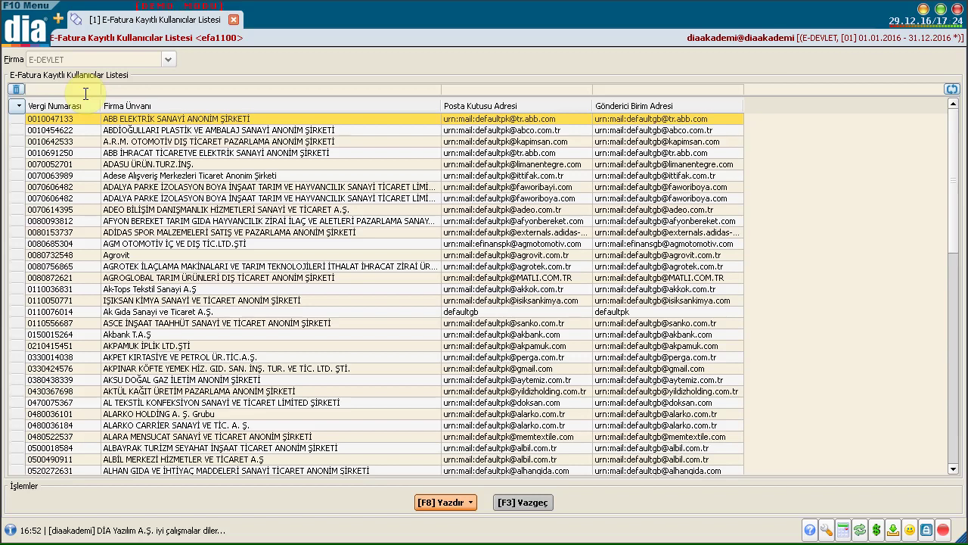
# Step: Switch to the Kamu SM site in the browser, dismiss its notice and request the Mali Mühür Elektronik Sertifika Başvuru Formu
pyautogui.hotkey('alt', 'Tab')
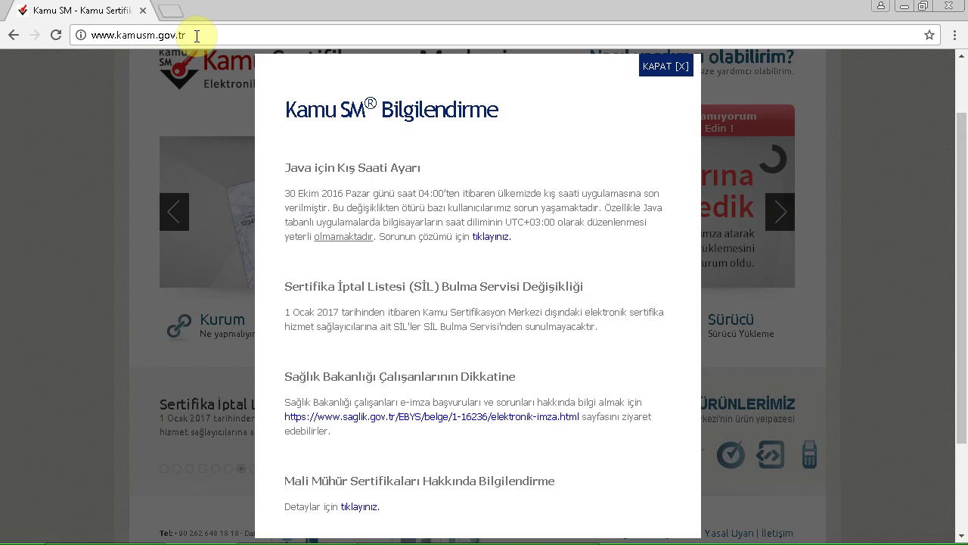
pyautogui.click(660, 69)
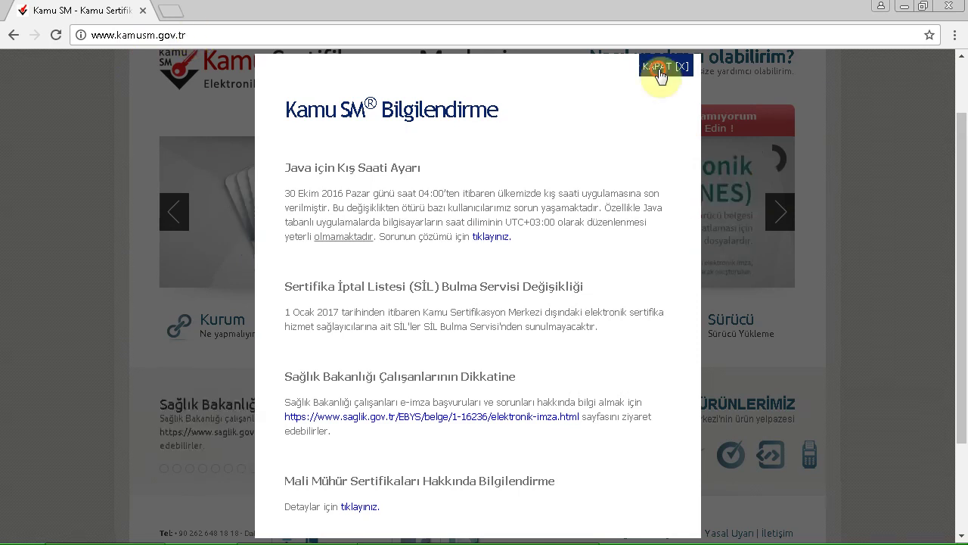
pyautogui.moveTo(438, 317)
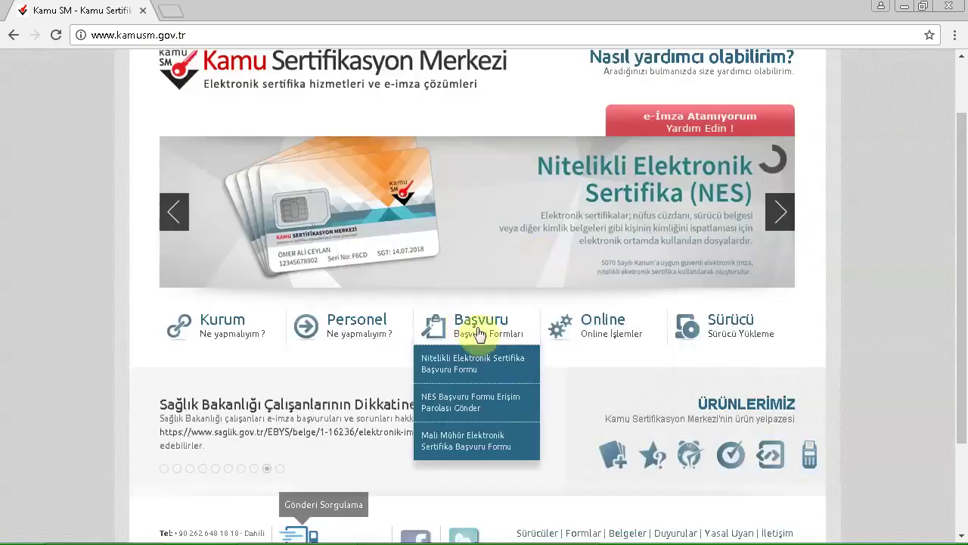
pyautogui.click(505, 449)
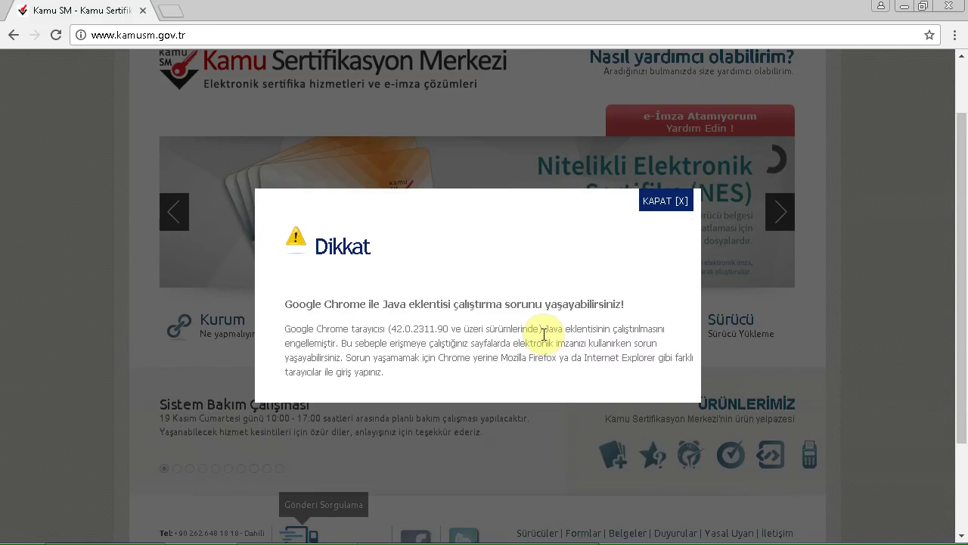
# Step: Review the Akis Yönetici Paketi downloads on the AKİS support page and return to the Kamu SM site
pyautogui.hotkey('alt', 'Tab')
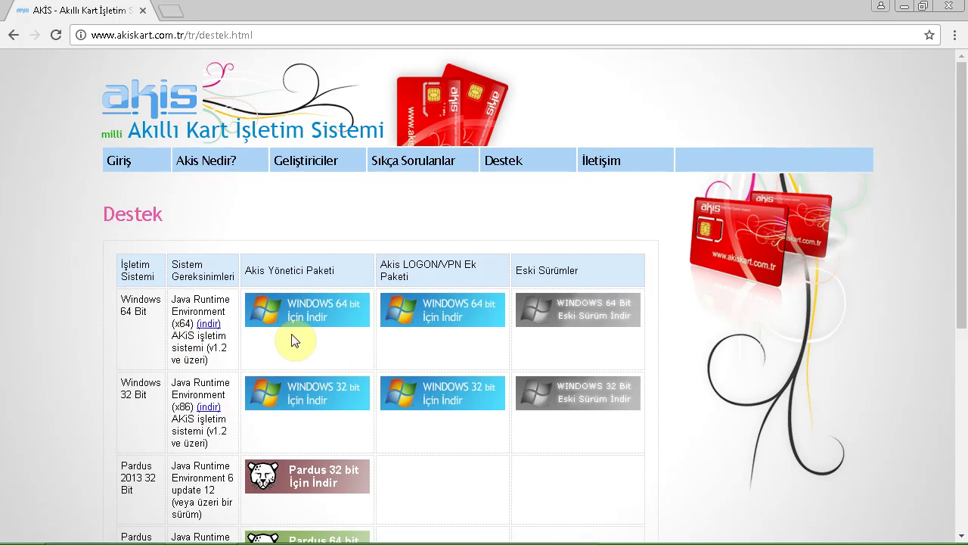
pyautogui.scroll(-1, 269, 361)
pyautogui.scroll(1, 439, 424)
pyautogui.hotkey('alt', 'Tab')
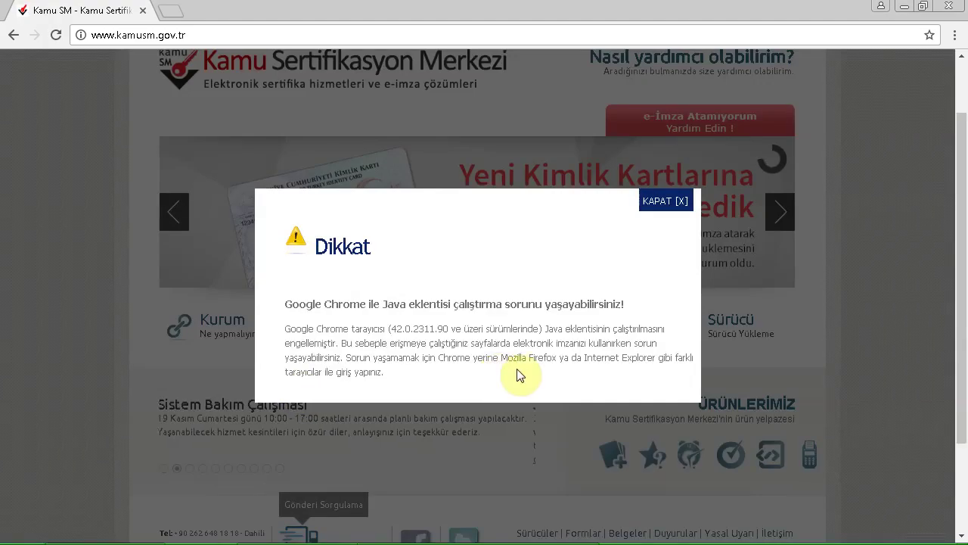
# Step: Dismiss the Chrome Java warning and review the fields of the Mali Mühür certificate application form
pyautogui.click(666, 202)
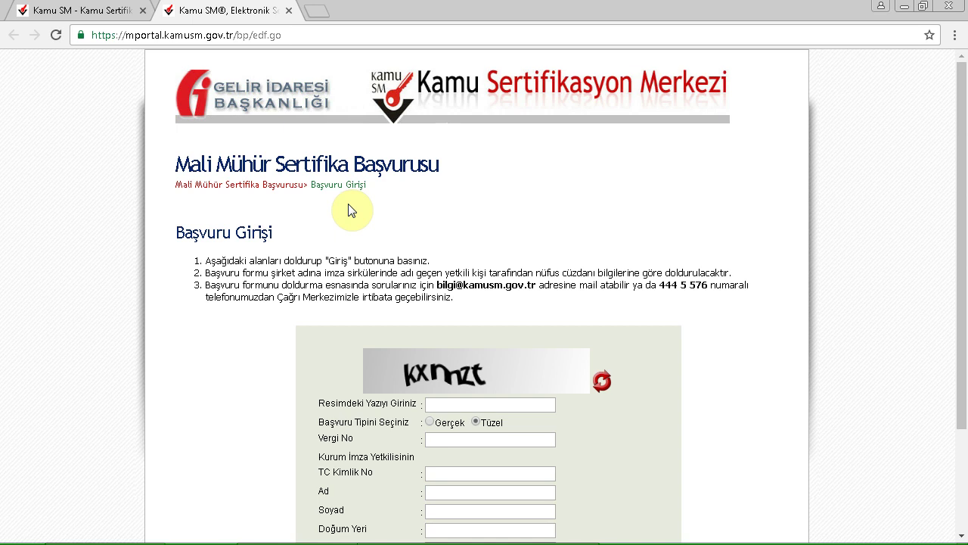
pyautogui.scroll(-2, 350, 210)
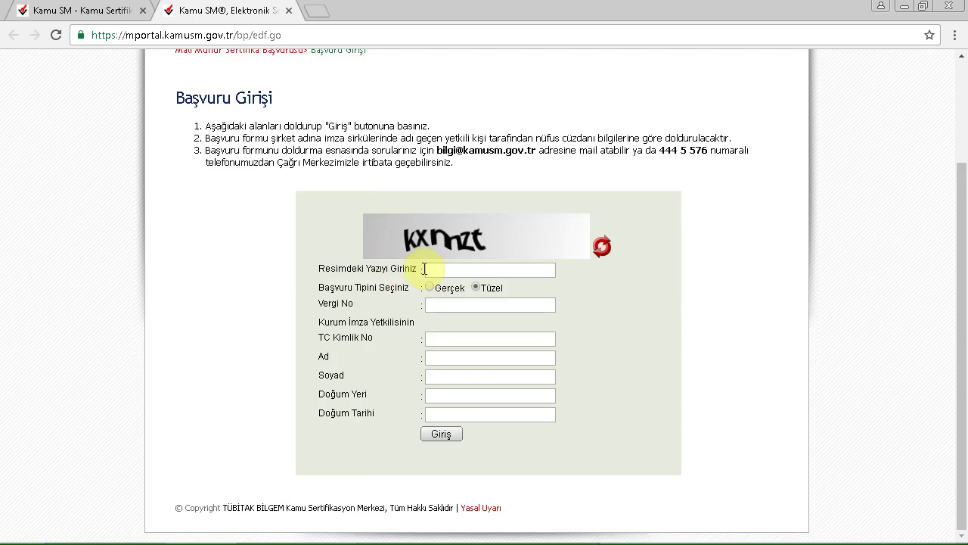
pyautogui.click(435, 338)
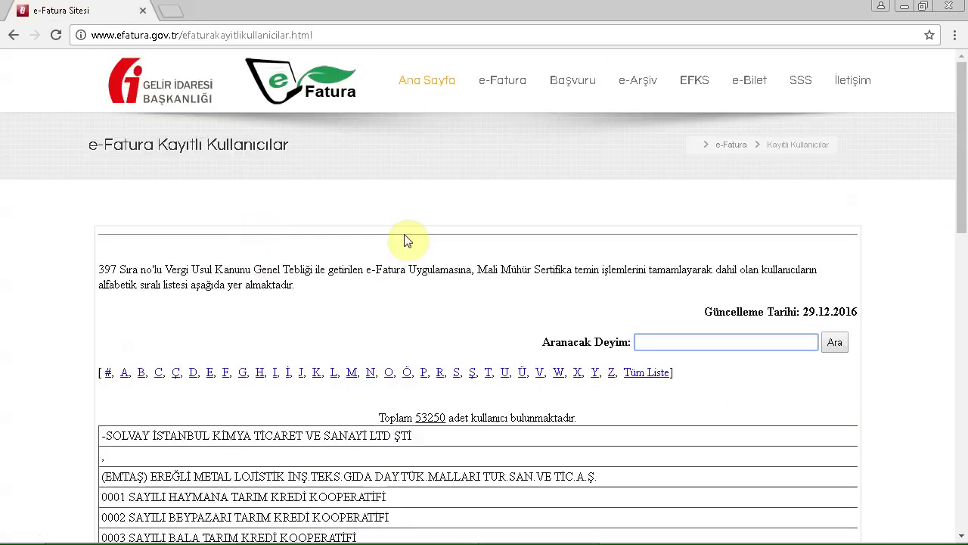
# Step: Open the Başvuru page on the e-Fatura site and highlight the mention of the three usage methods
pyautogui.click(575, 87)
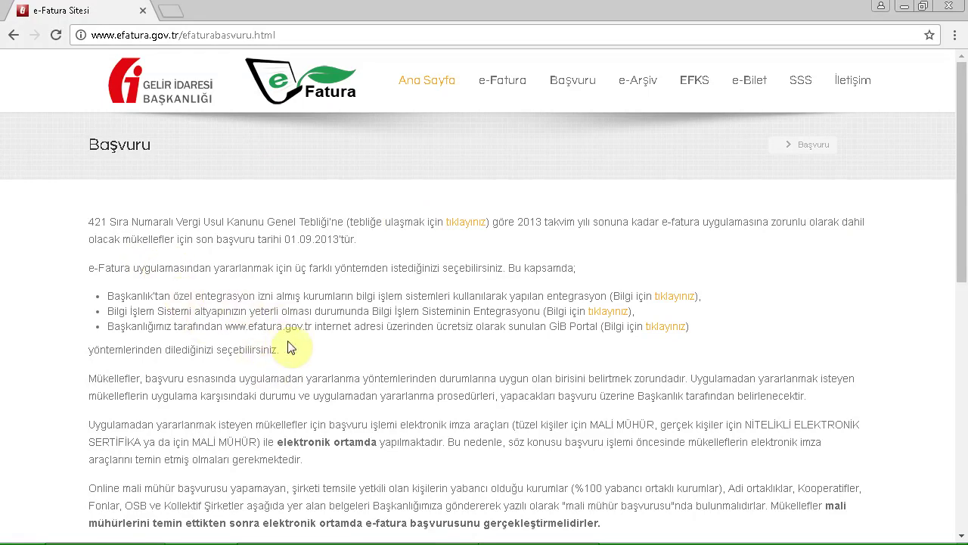
pyautogui.scroll(-1, 303, 361)
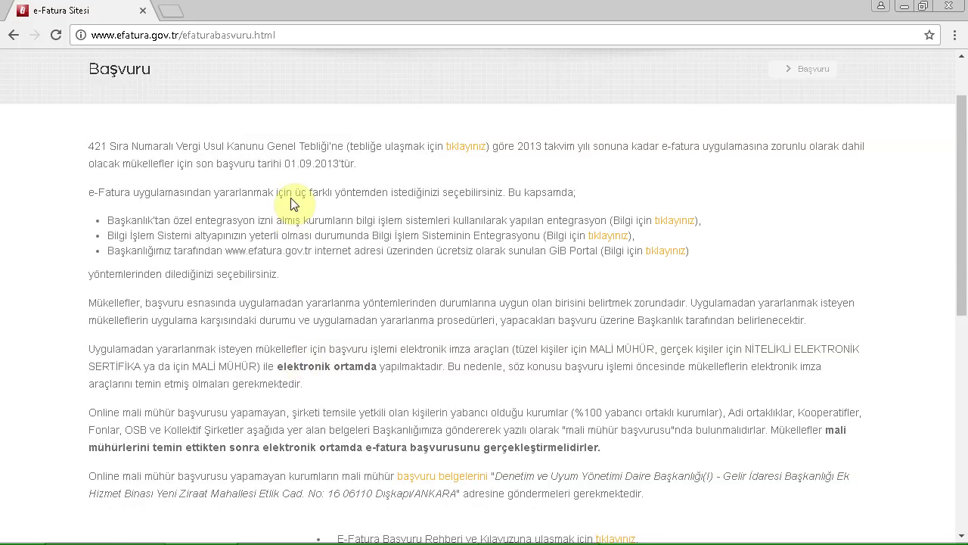
pyautogui.moveTo(292, 194); pyautogui.dragTo(384, 194)
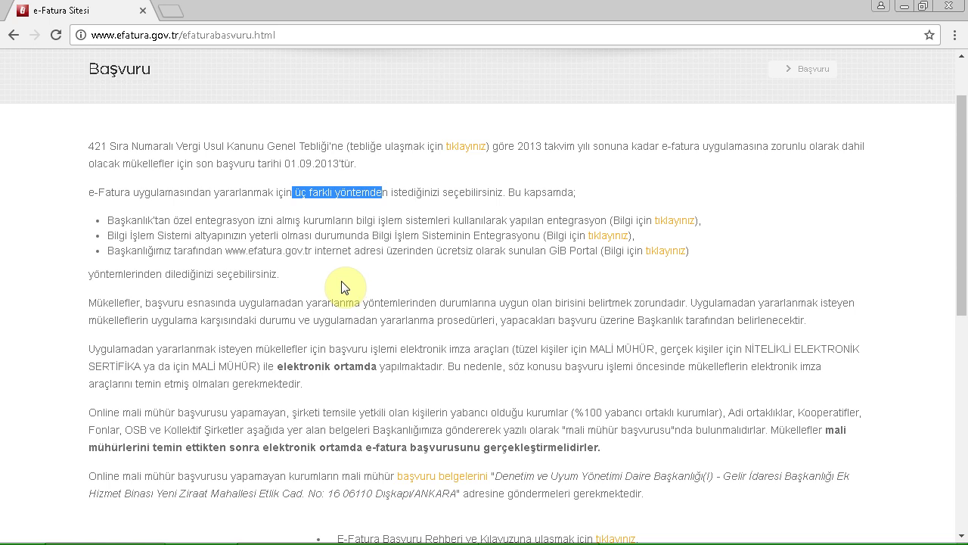
pyautogui.scroll(-2, 344, 284)
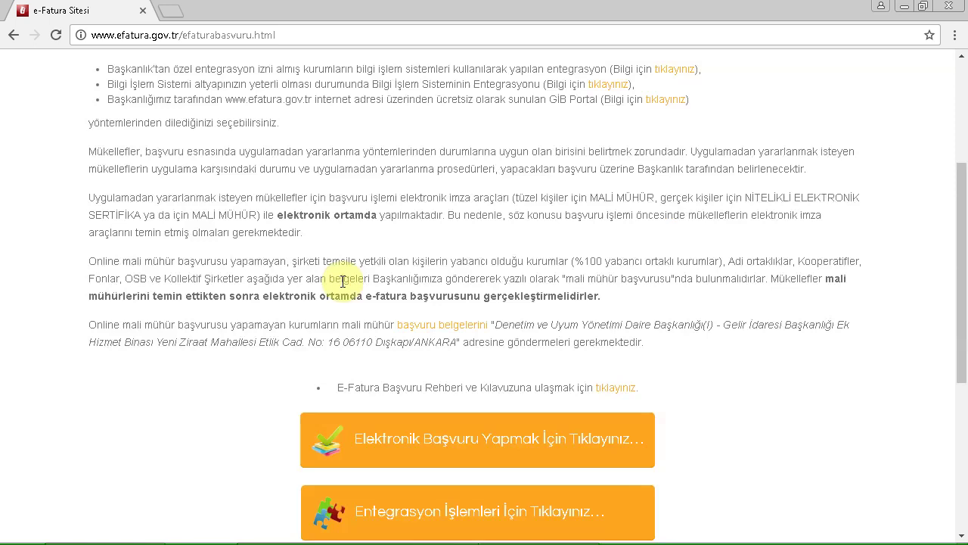
# Step: Open the electronic e-Fatura application form and close its Önemli Uyarı message
pyautogui.click(486, 443)
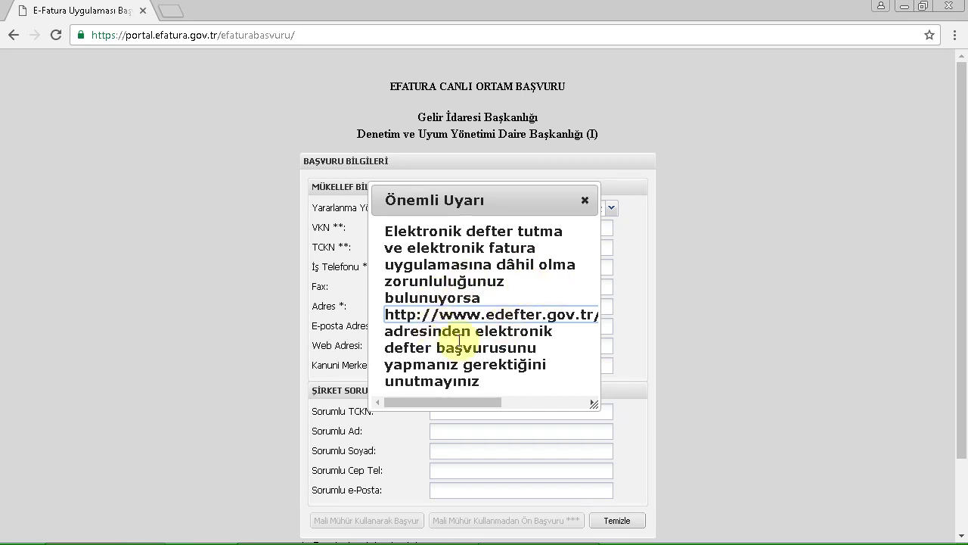
pyautogui.scroll(-1, 500, 398)
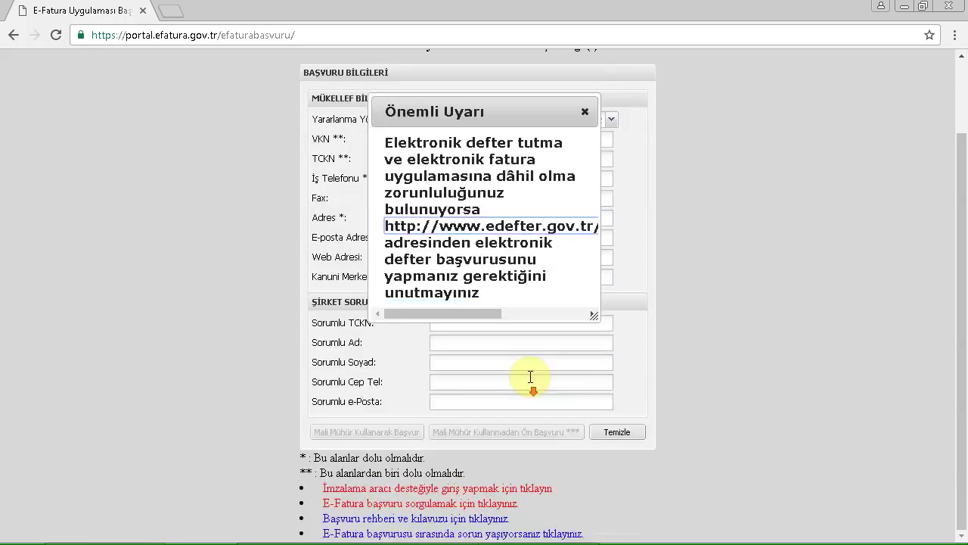
pyautogui.click(585, 112)
pyautogui.scroll(2, 379, 217)
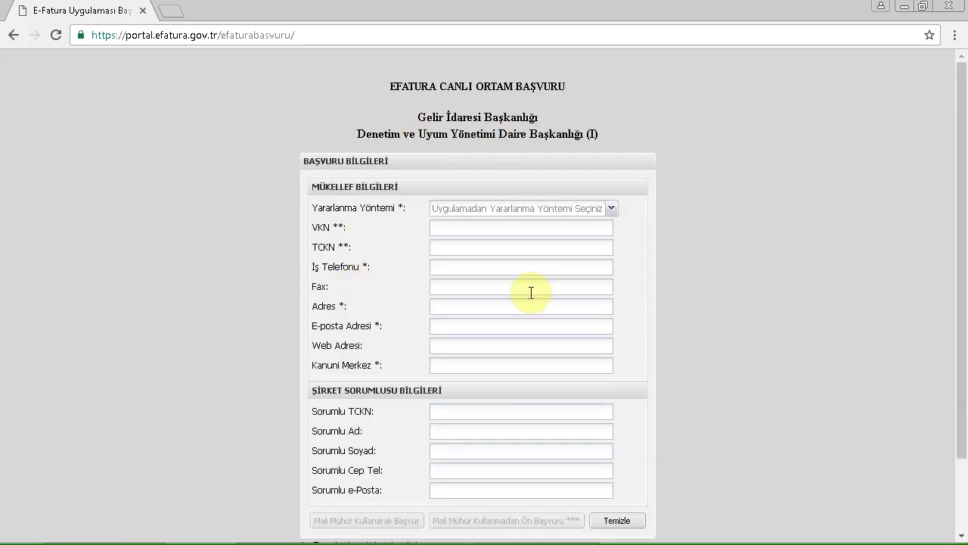
# Step: Set the Yararlanma Yöntemi in the application form to Özel Entegrasyon and review the application options
pyautogui.click(611, 208)
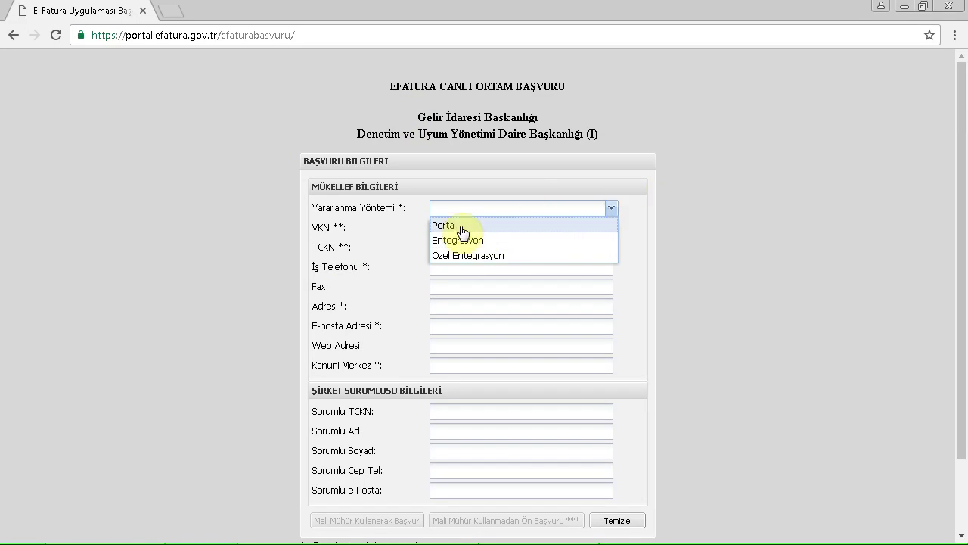
pyautogui.click(492, 257)
pyautogui.click(497, 210)
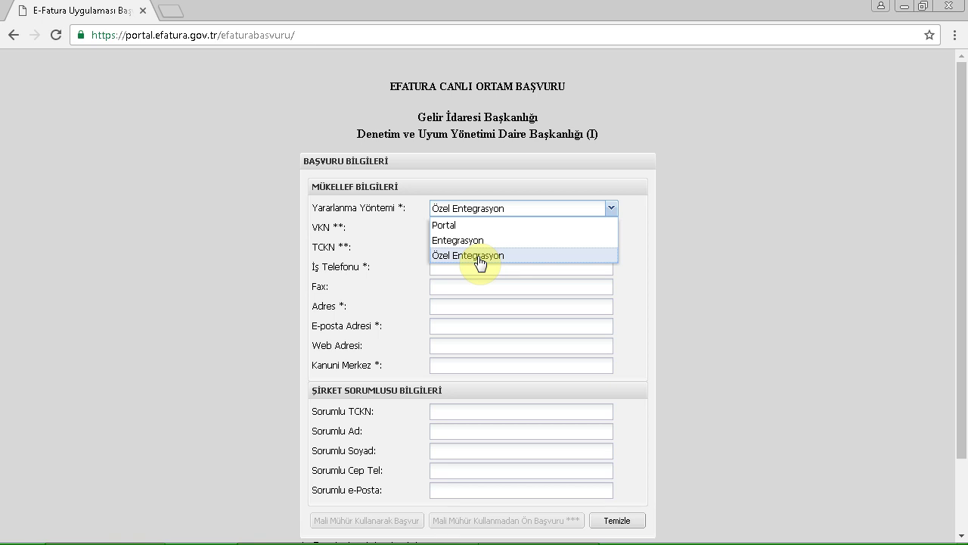
pyautogui.click(479, 257)
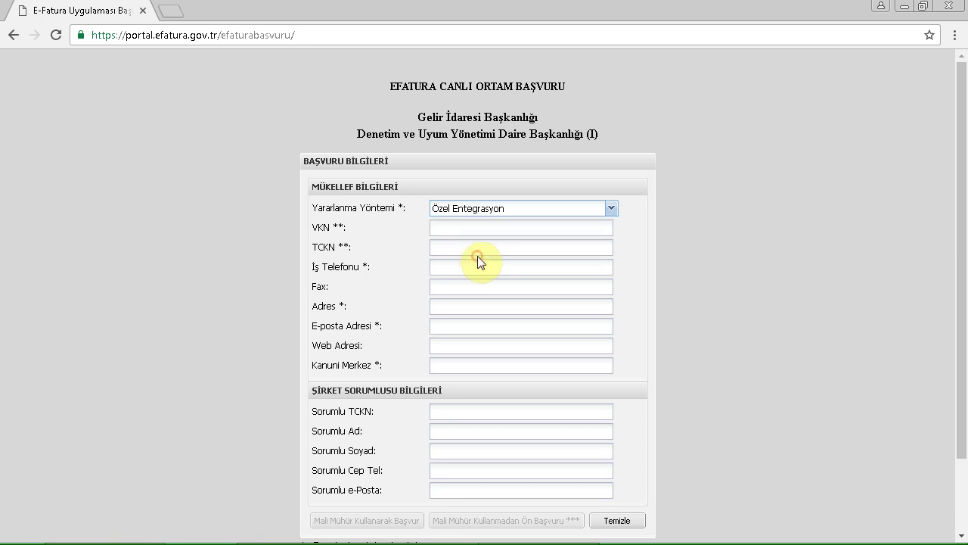
pyautogui.scroll(-2, 479, 205)
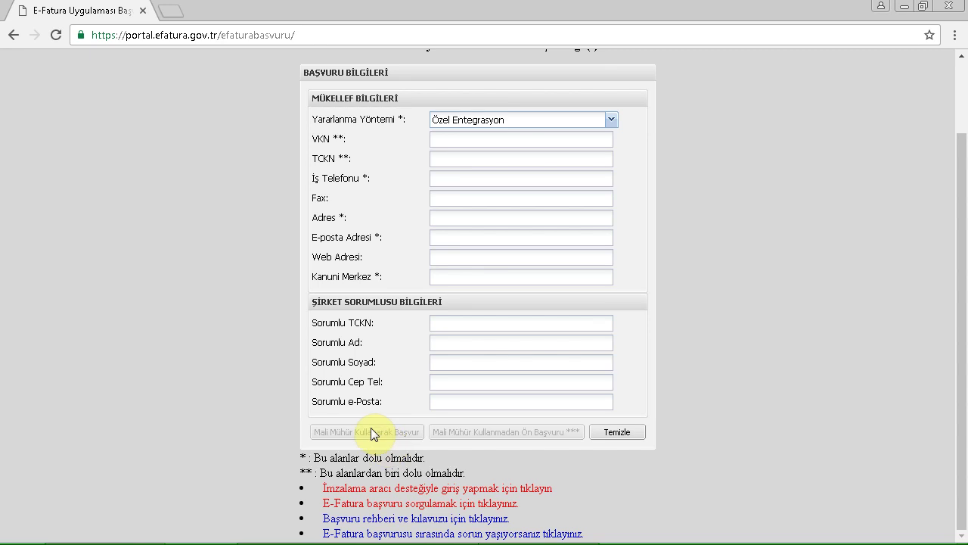
# Step: Switch to DIA, search the program menu for "firmalar" and open the Firmalar <sis3000> list
pyautogui.hotkey('alt', 'Tab')
pyautogui.hotkey('alt', 'Tab')
pyautogui.hotkey('alt', 'Tab')
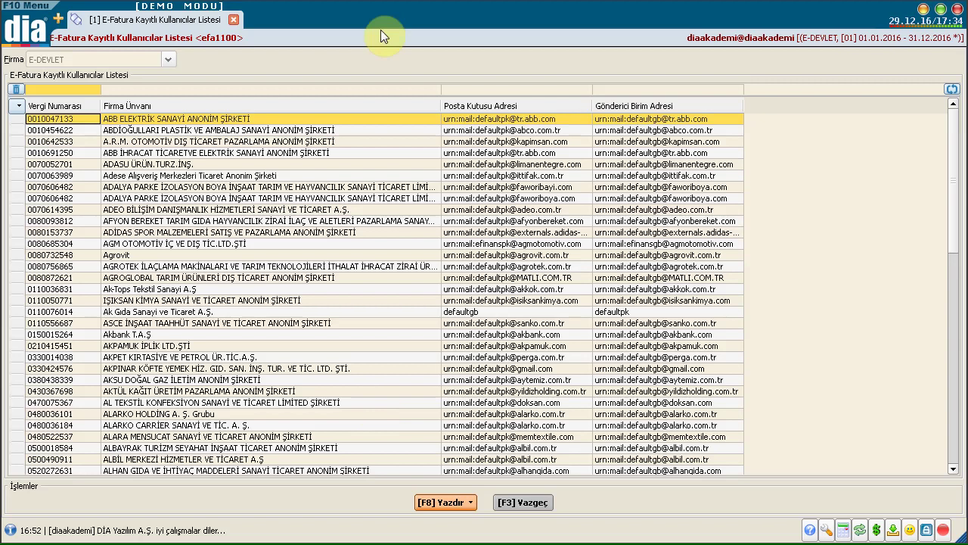
pyautogui.click(36, 39)
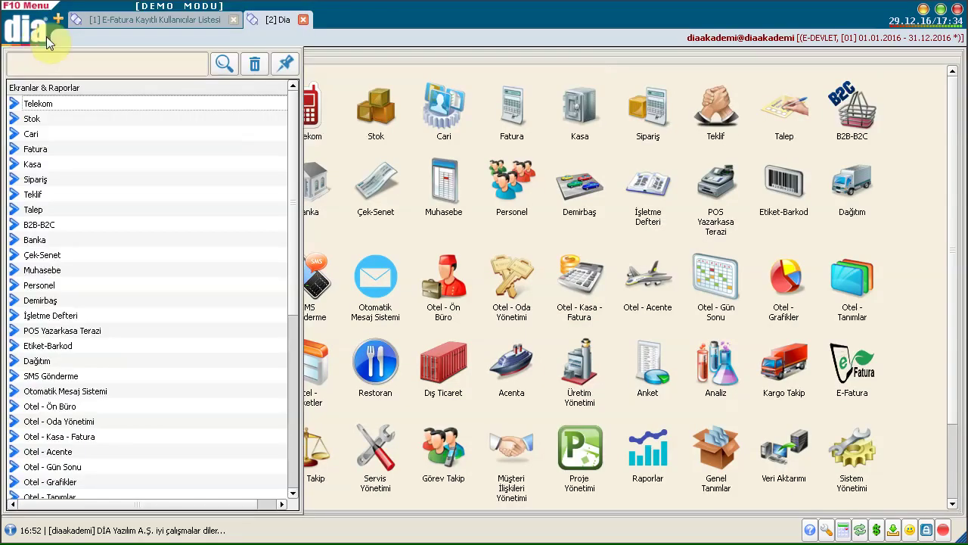
pyautogui.click(35, 64)
pyautogui.write('firmalar')
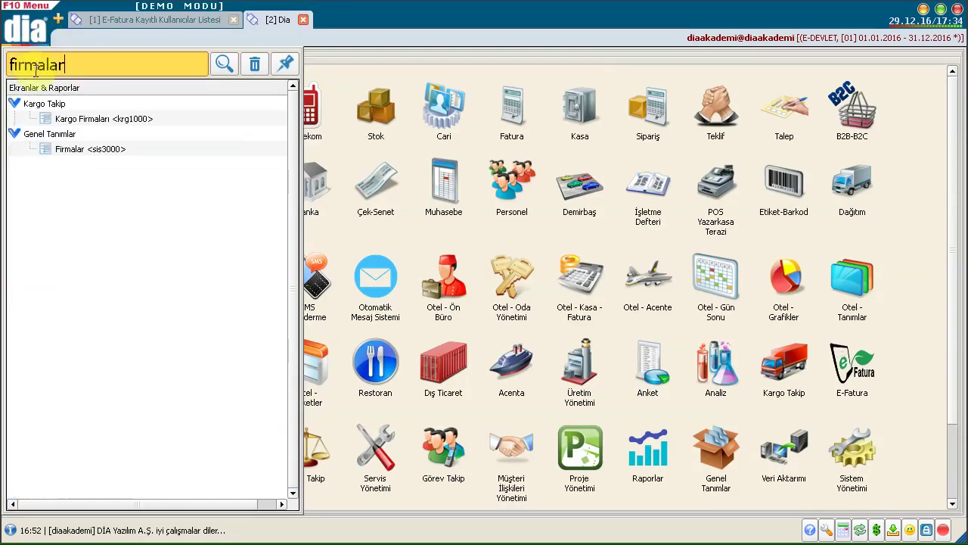
pyautogui.doubleClick(69, 149)
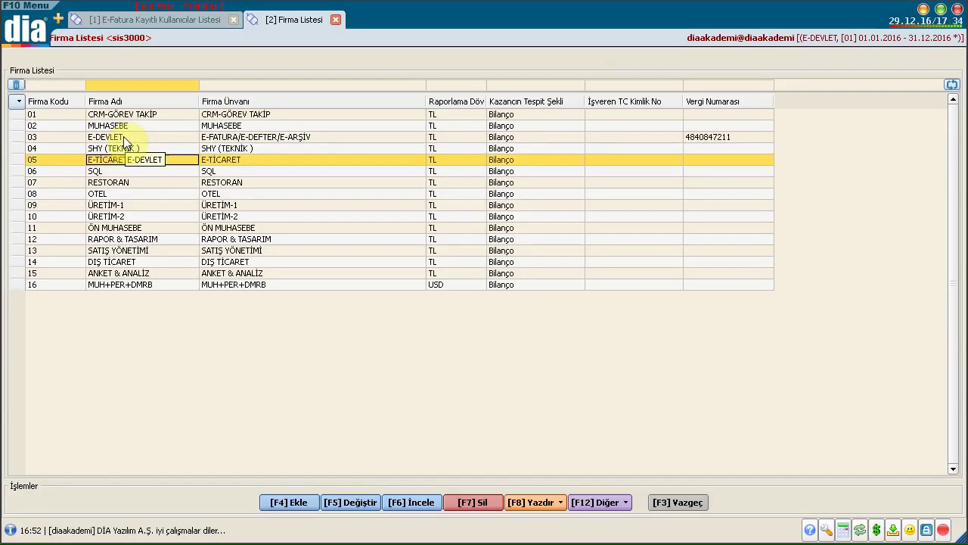
# Step: Open the E-DEVLET company record for editing and show its E-Devlet settings
pyautogui.click(123, 138)
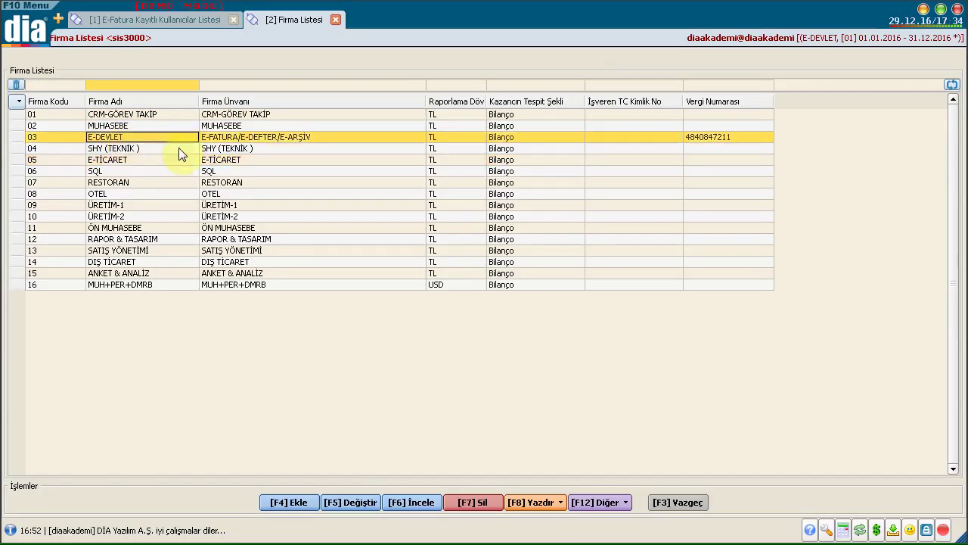
pyautogui.click(347, 501)
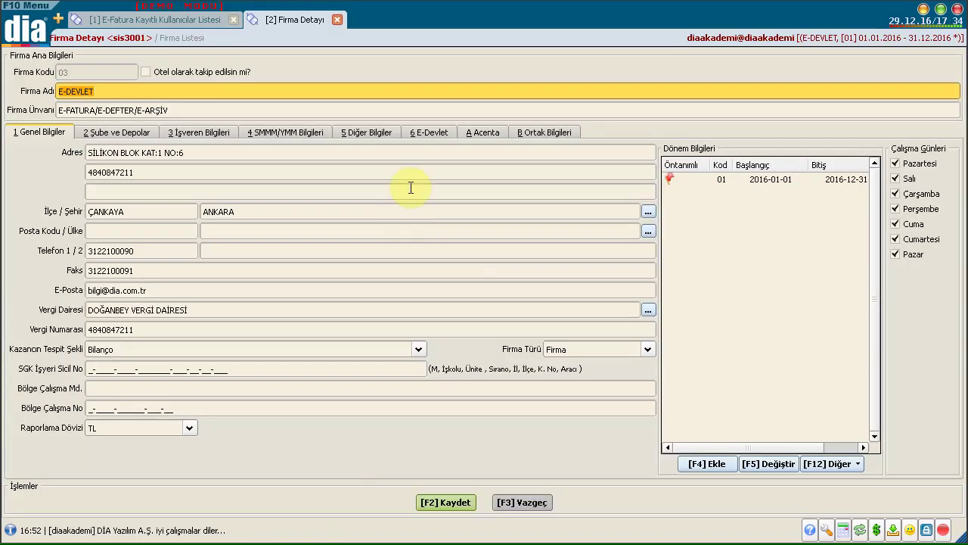
pyautogui.click(428, 133)
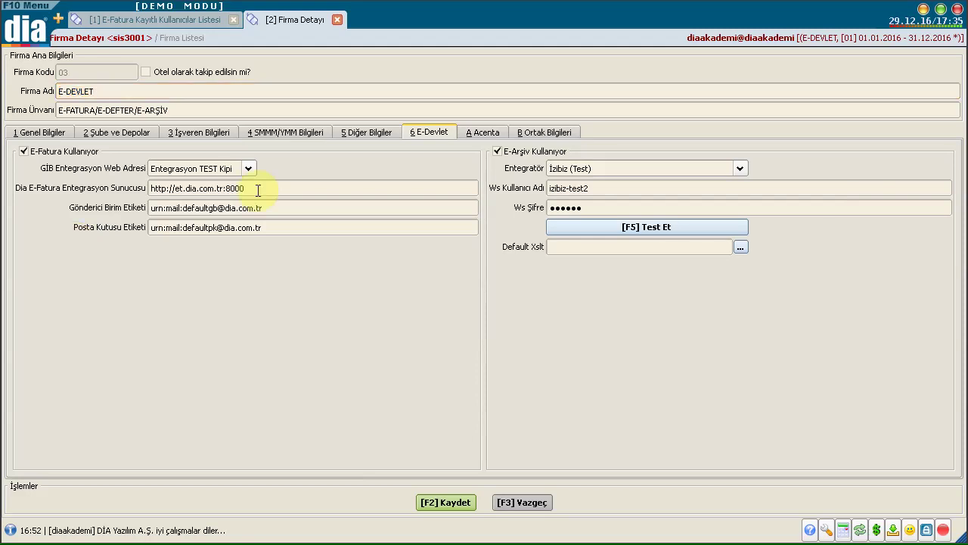
# Step: Set the company's GİB Entegrasyon Web Adresi to Entegrasyon CANLI Kipi
pyautogui.click(221, 170)
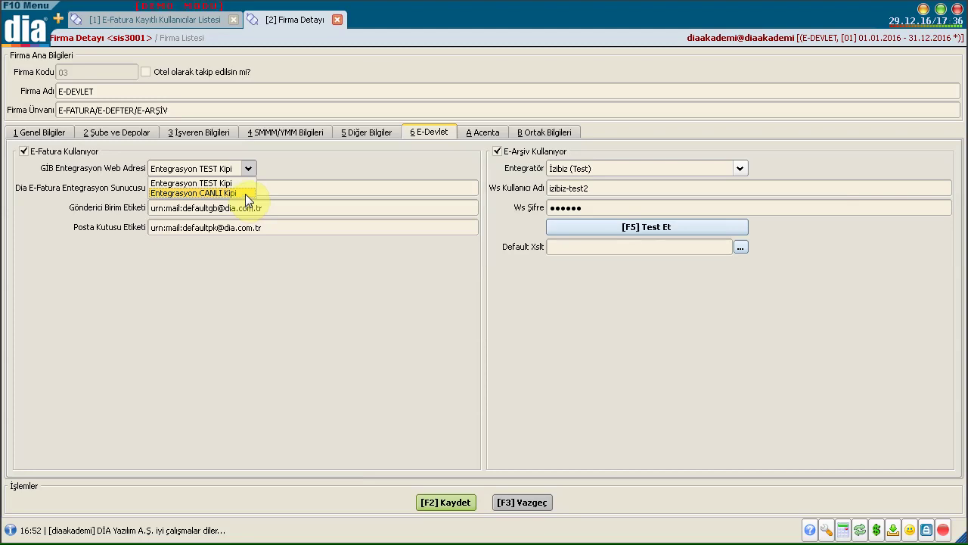
pyautogui.click(245, 194)
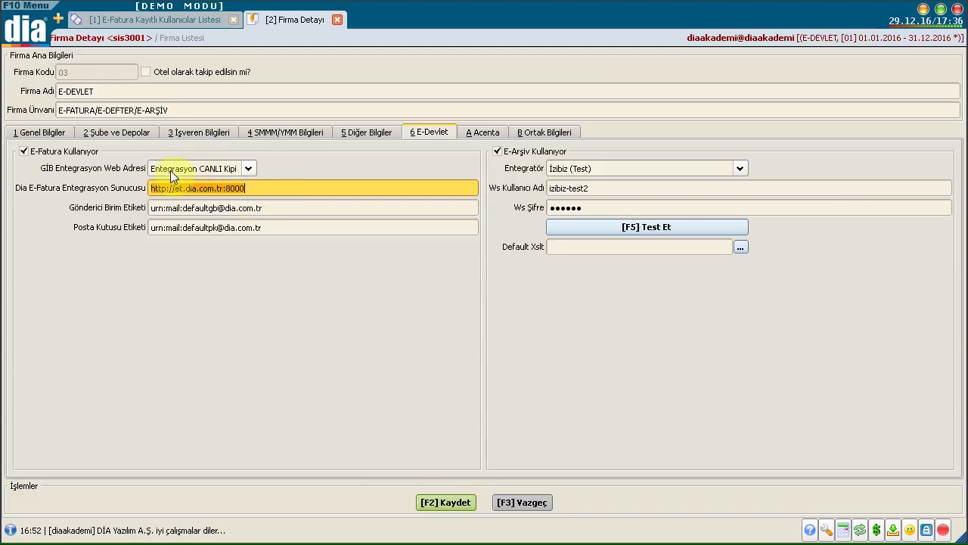
pyautogui.click(309, 226)
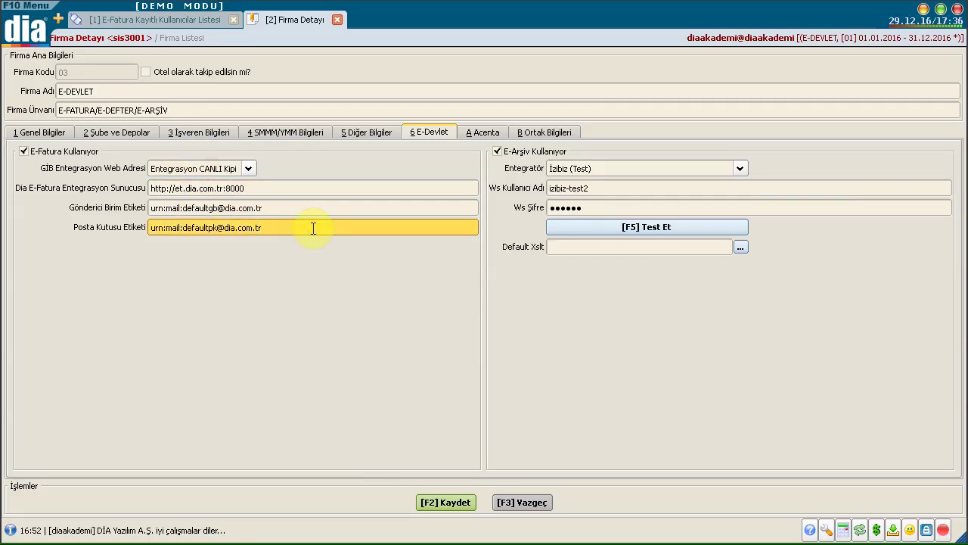